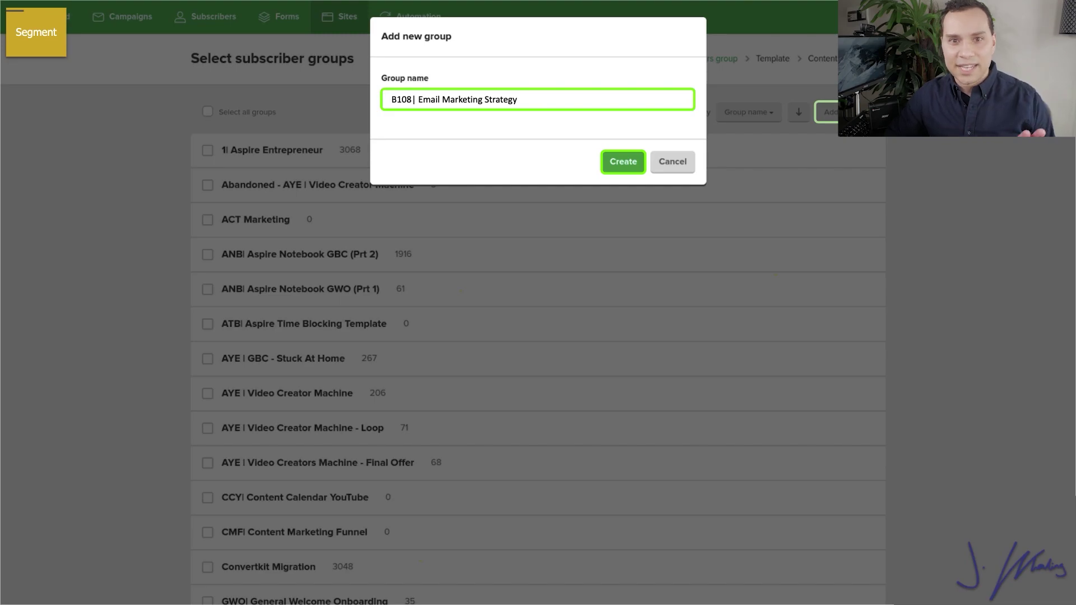
# Create the subscriber group "B108| Email Marketing Strategy" and select it for the landing page.
pyautogui.press('Right')
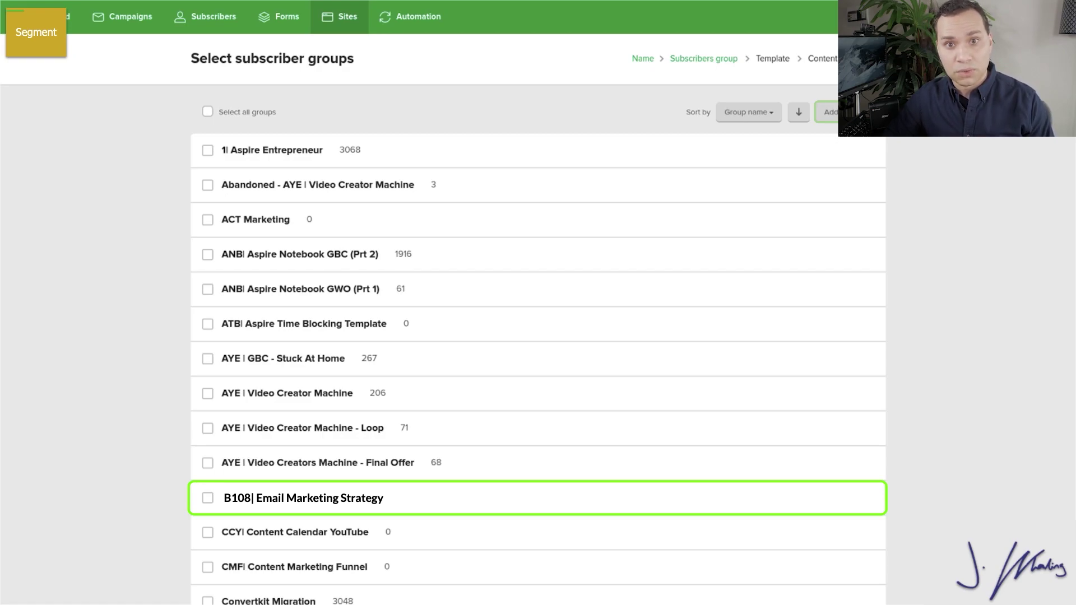
pyautogui.press('Right')
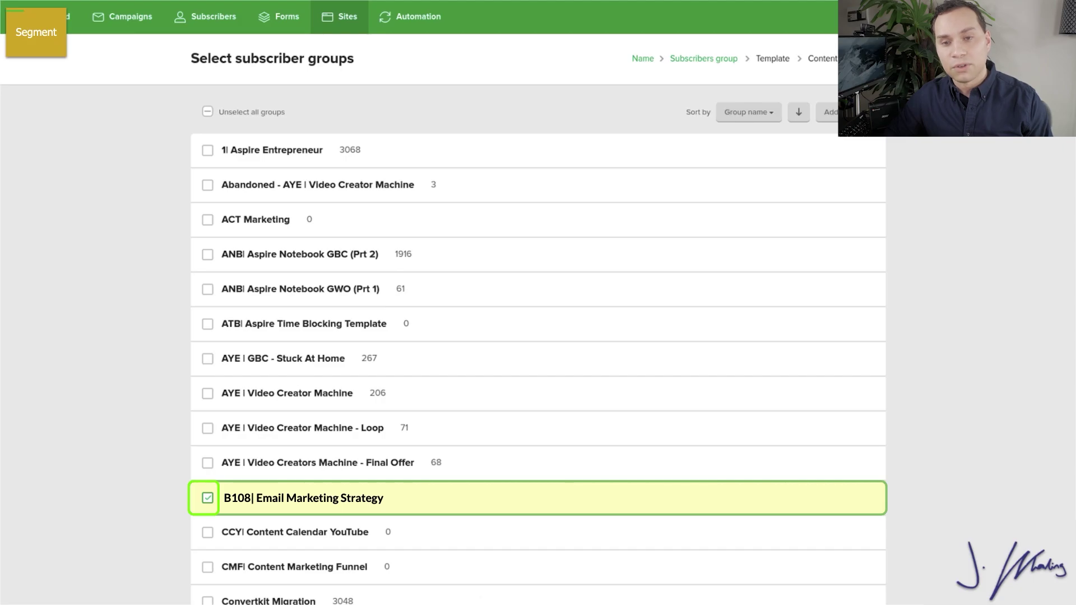
# Continue to the landing page templates and choose the New book template.
pyautogui.press('Right')
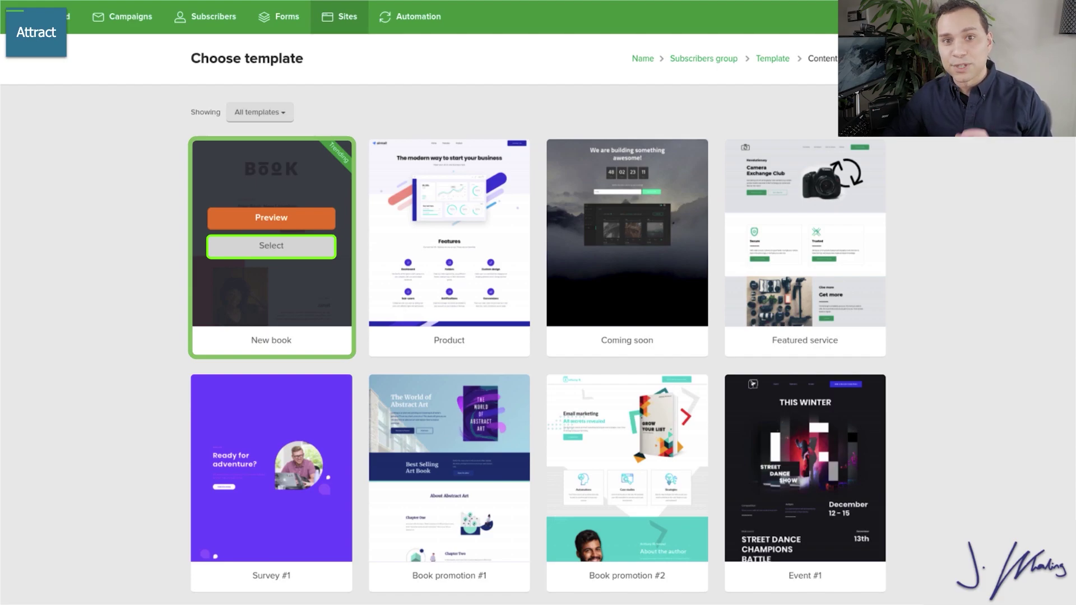
pyautogui.click(272, 246)
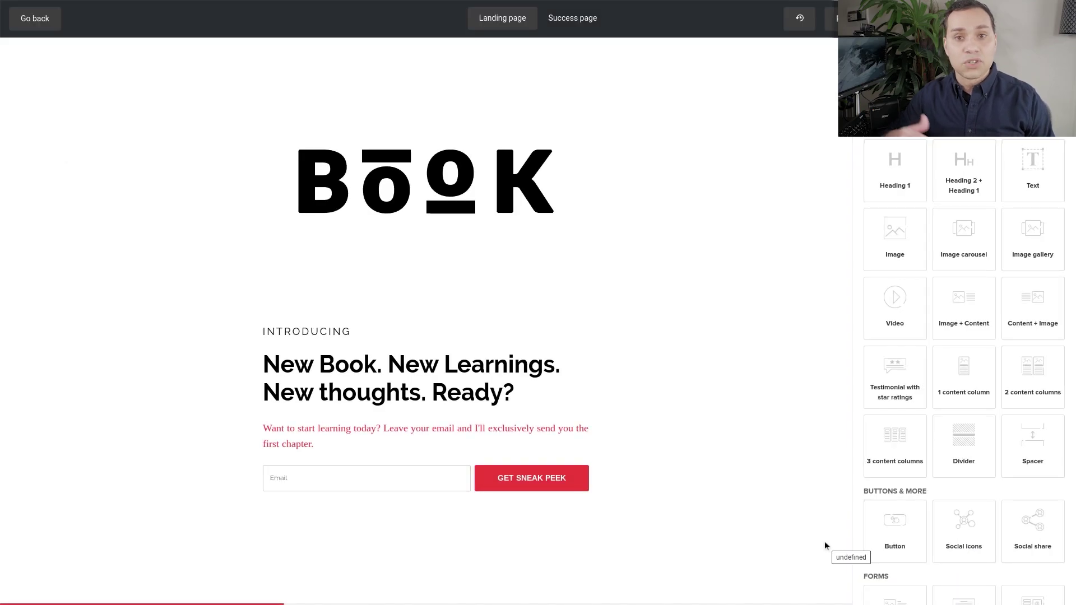
# Remove all content blocks from the New book landing page, confirming with REMOVE.
pyautogui.scroll(-5, 825, 541)
pyautogui.scroll(-12, 825, 540)
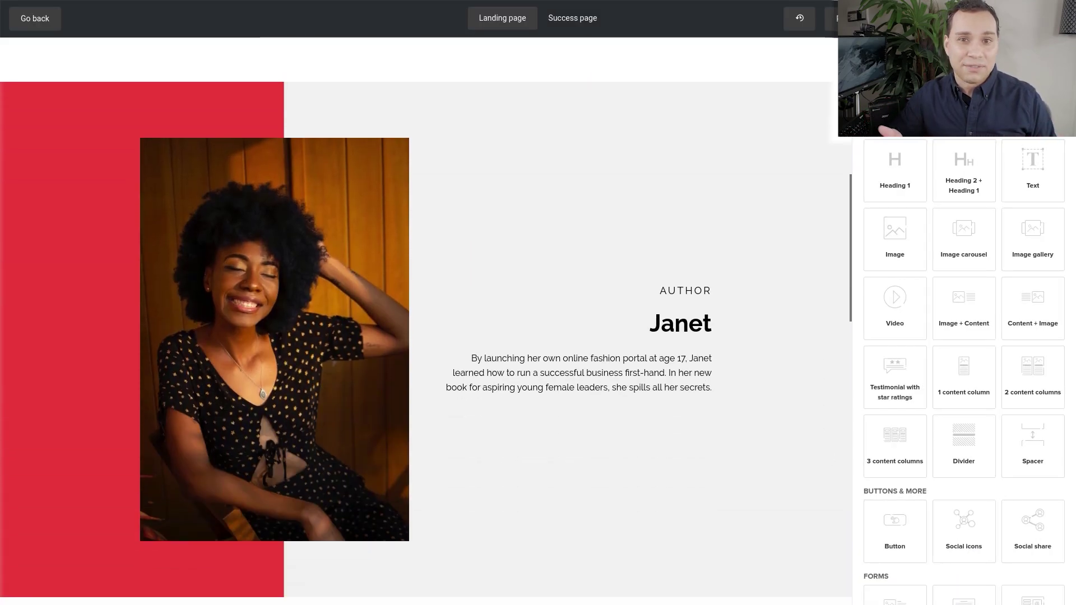
pyautogui.scroll(-8, 426, 319)
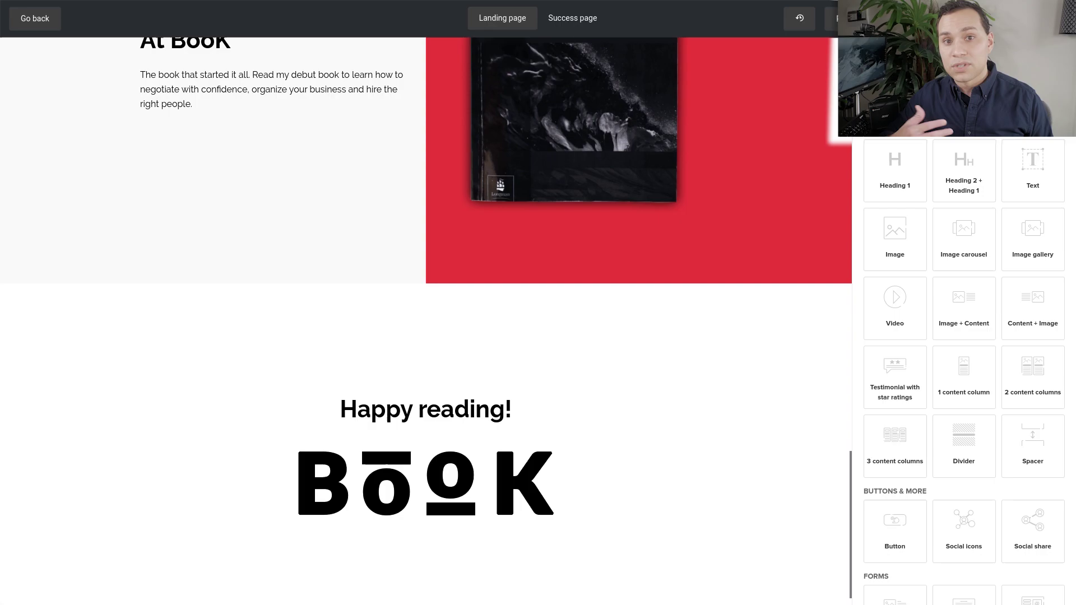
pyautogui.scroll(1, 426, 320)
pyautogui.scroll(20, 426, 319)
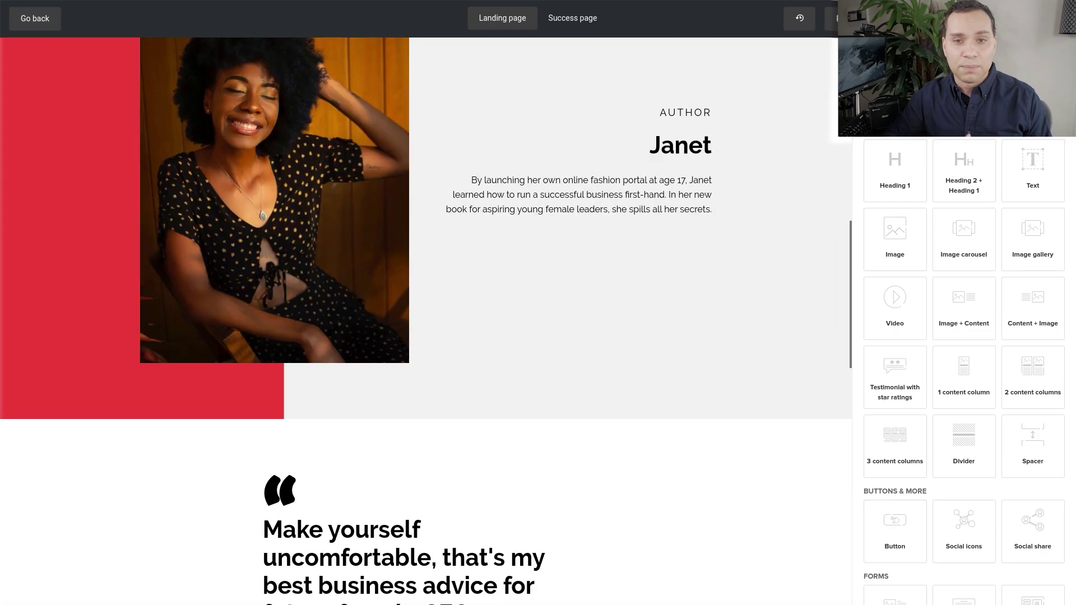
pyautogui.scroll(1, 426, 319)
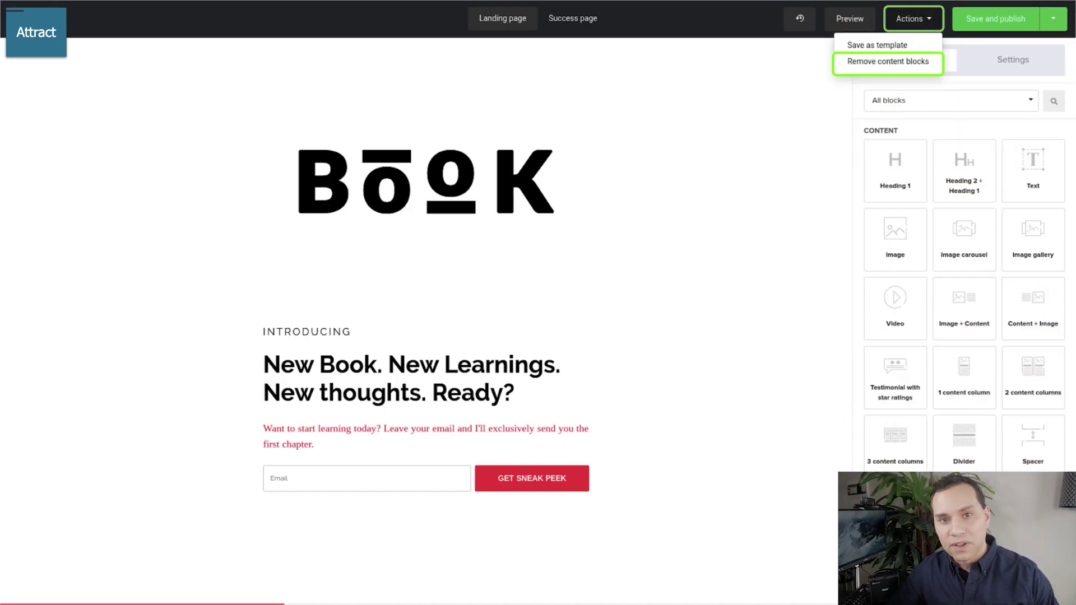
pyautogui.write('REMOVE')
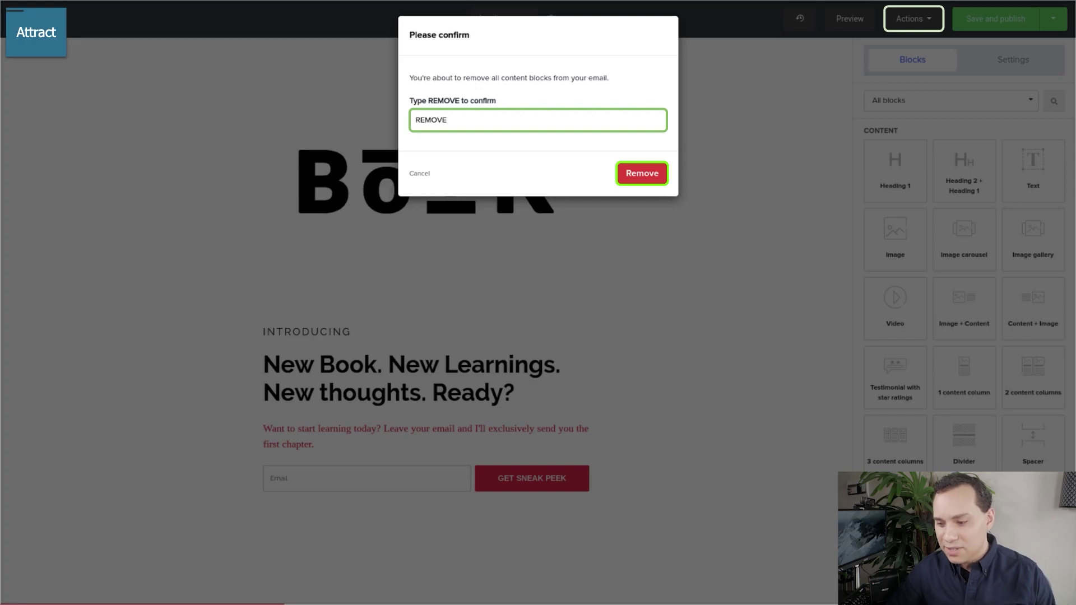
pyautogui.press('Return')
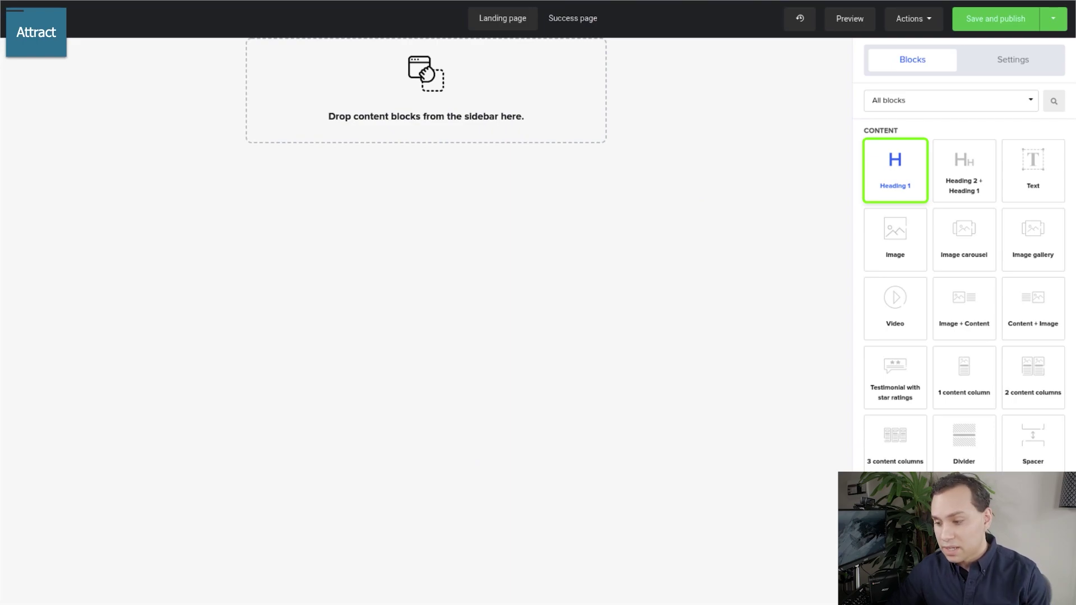
# Build the empty page from a Heading 1 block, a Text block, a signup form with image, and another Text block.
pyautogui.click(895, 171)
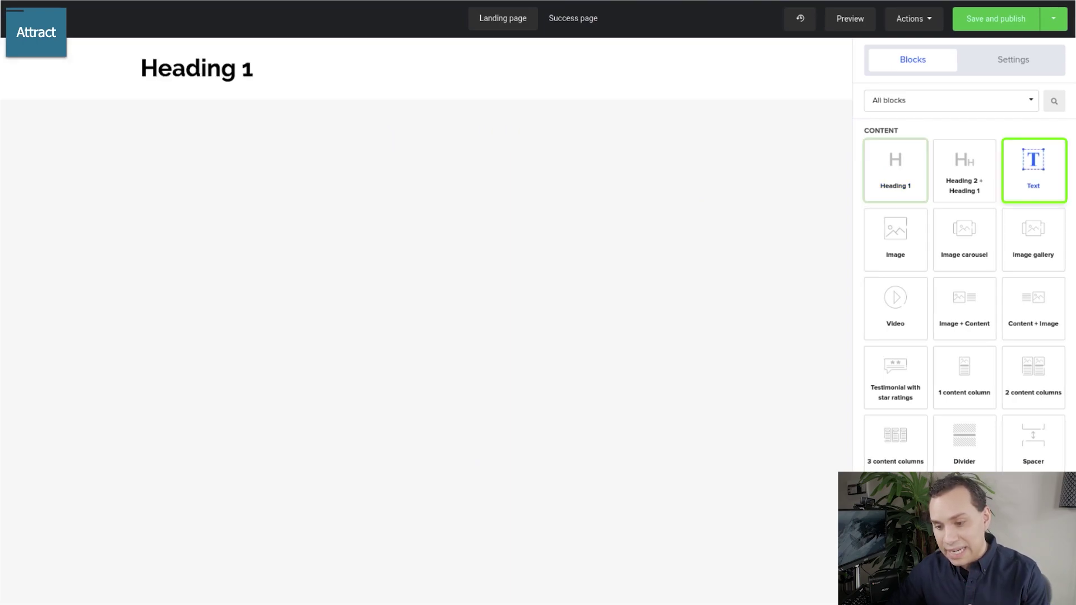
pyautogui.click(1034, 171)
pyautogui.scroll(-1, 1033, 171)
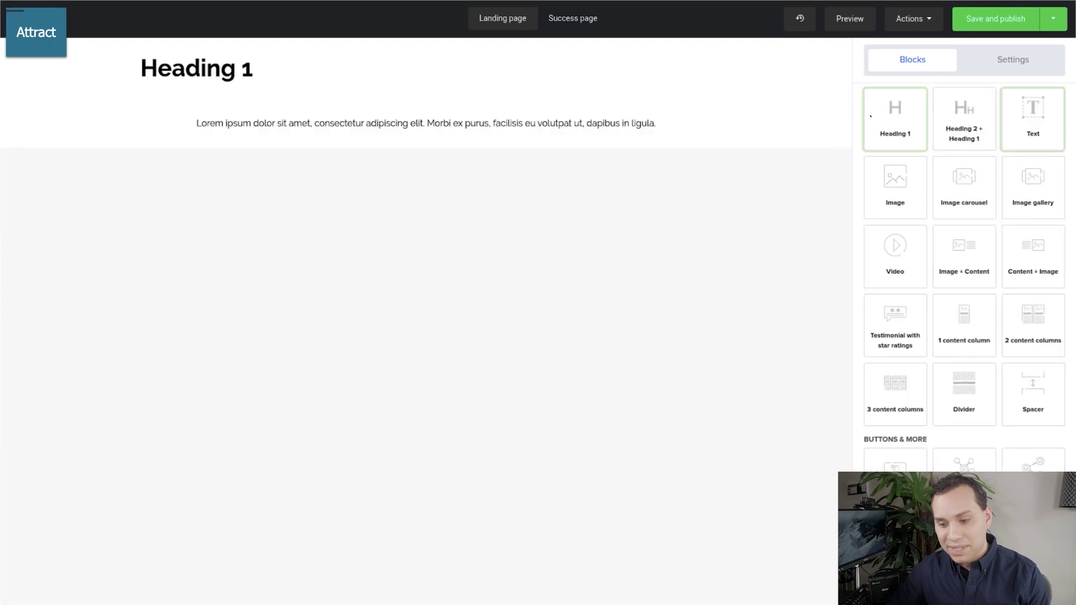
pyautogui.press('Right')
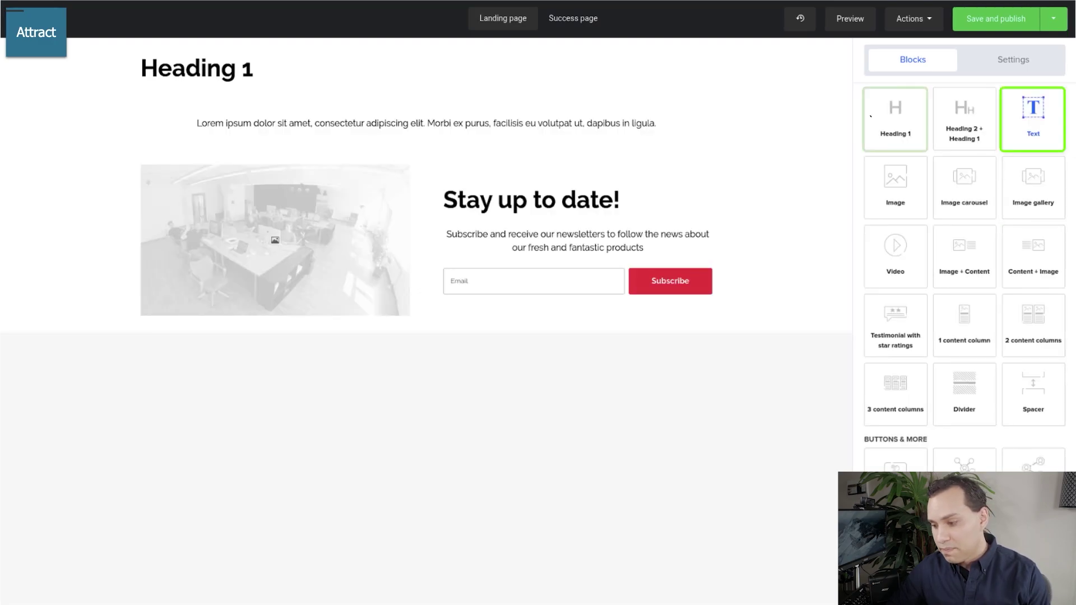
pyautogui.press('Right')
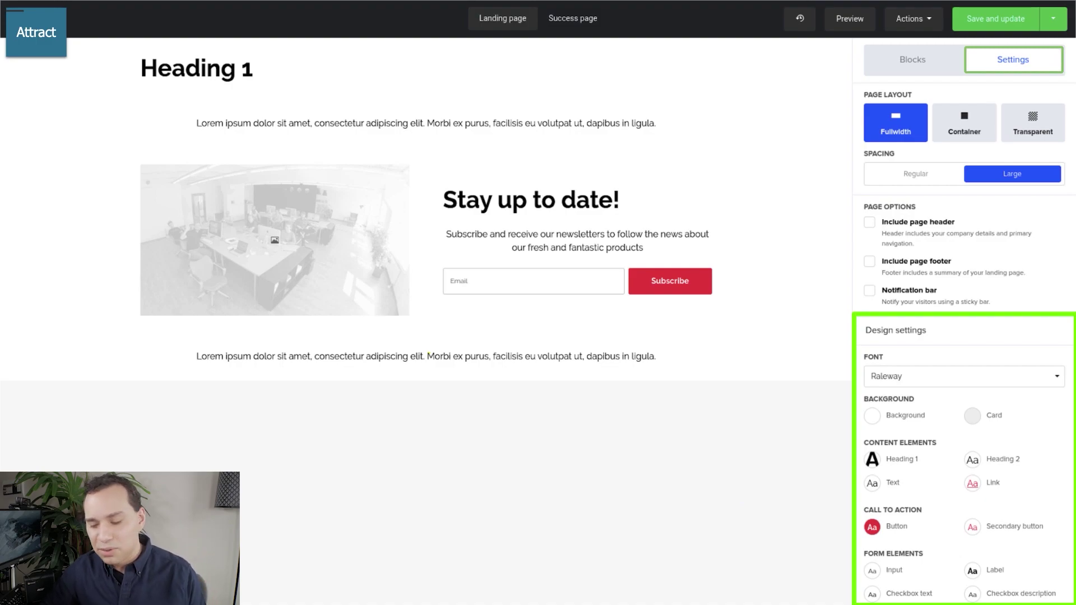
# Set the landing page font to Open Sans in the design settings.
pyautogui.press('Right')
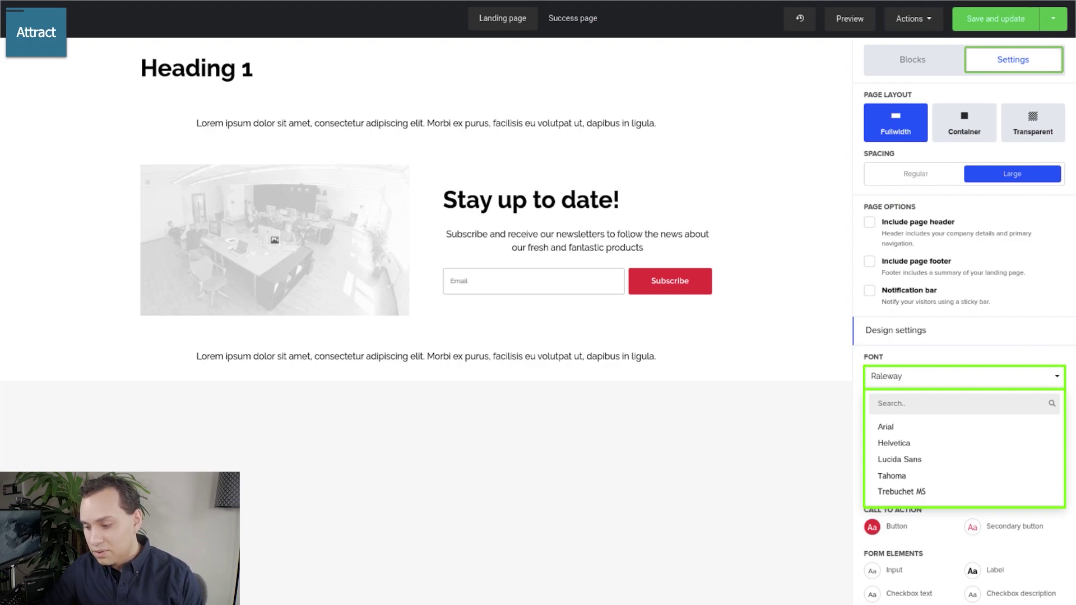
pyautogui.press('Right')
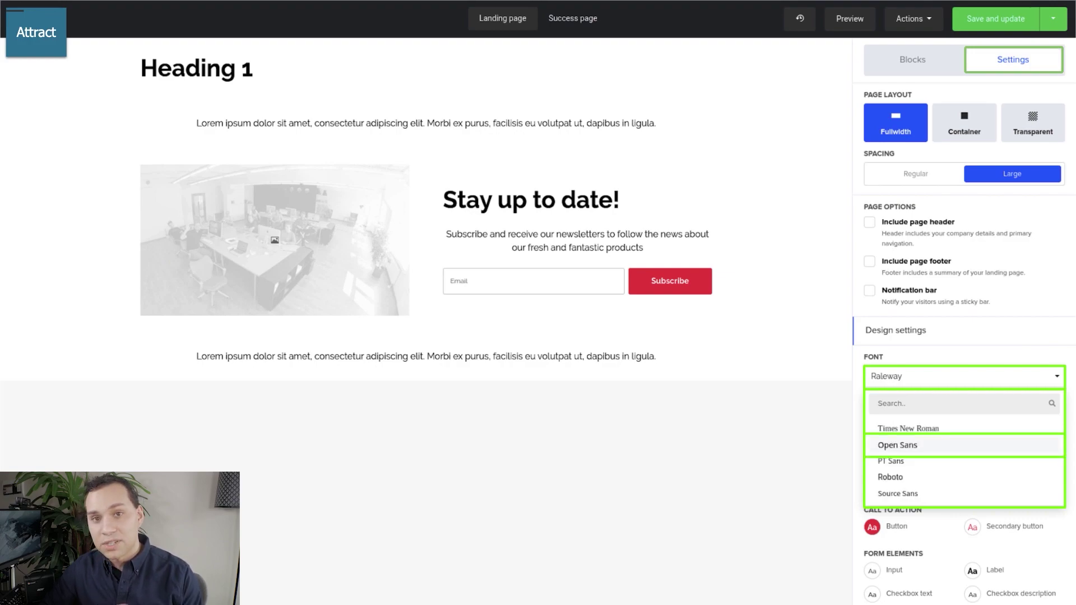
pyautogui.press('Right')
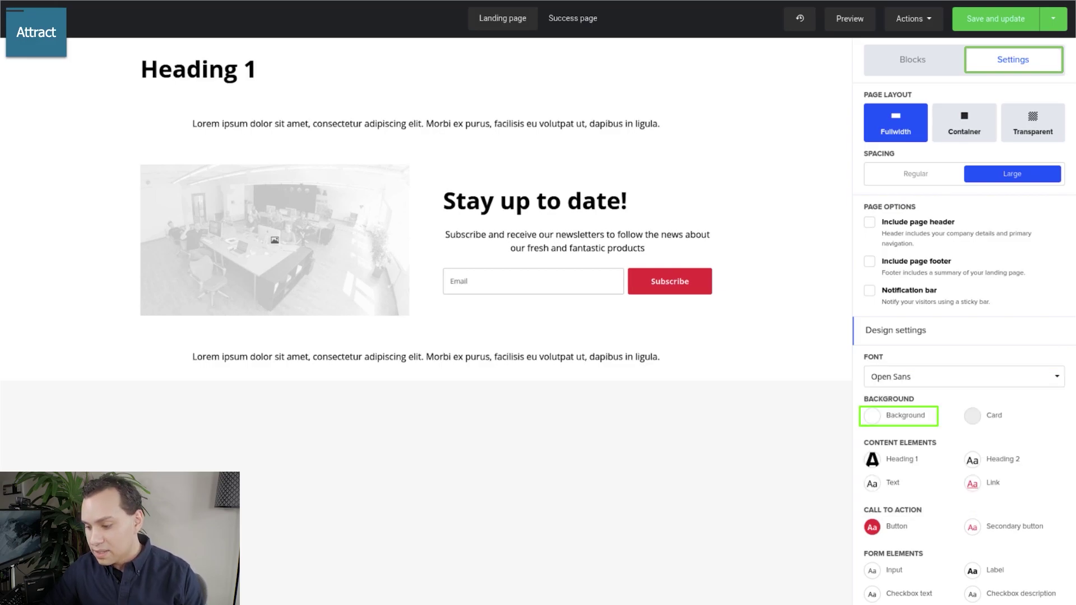
# Change the page's body background to white and style Heading 1 as blue and centered.
pyautogui.press('Right')
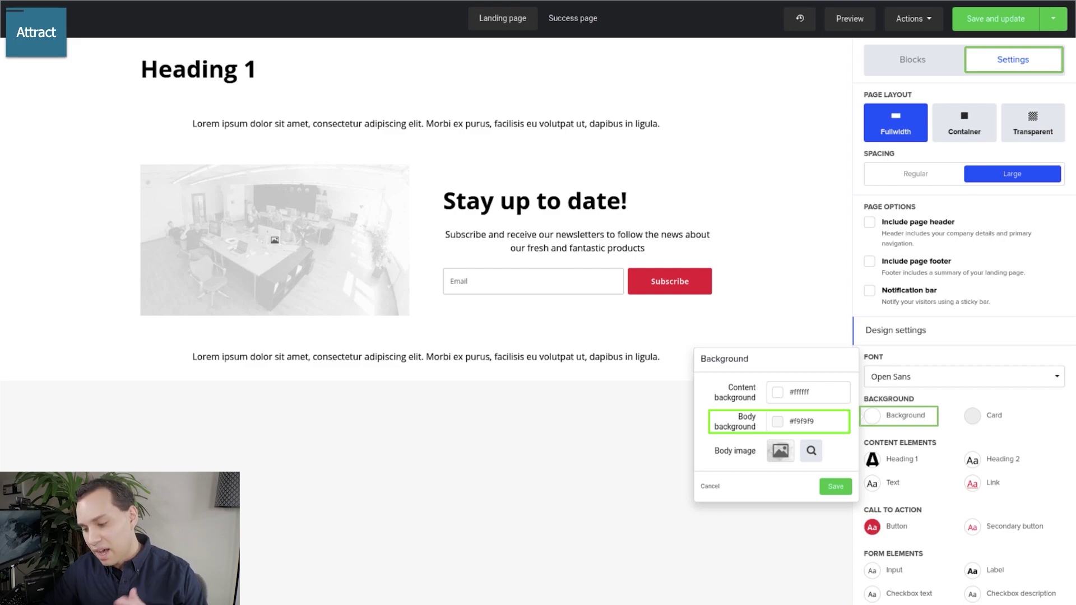
pyautogui.press('Right')
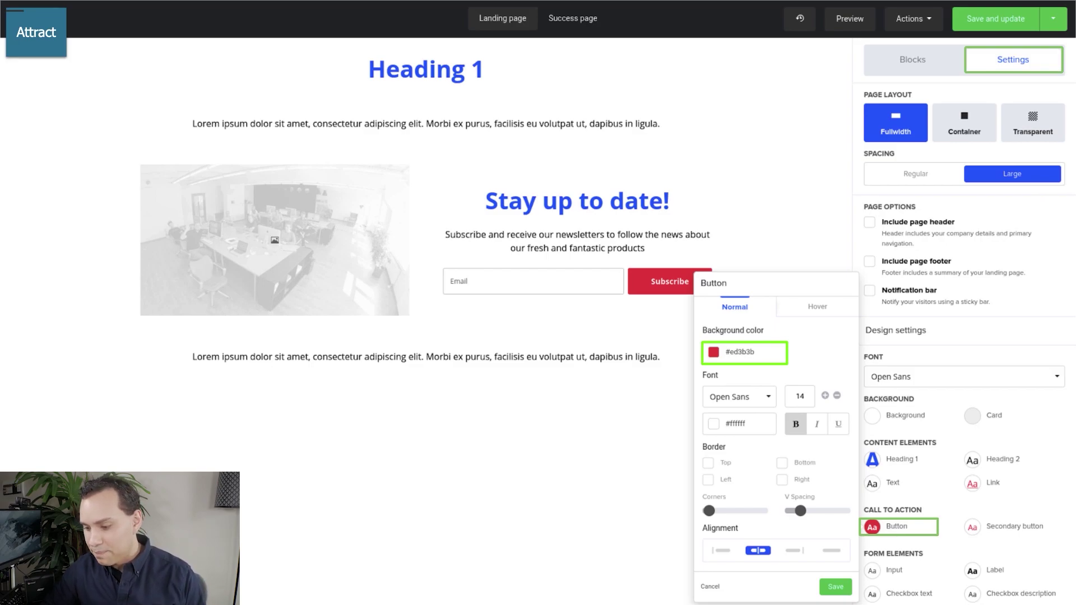
# Set the call-to-action button's normal background color to orange #fd7e14 and its font size to 24.
pyautogui.press('Right')
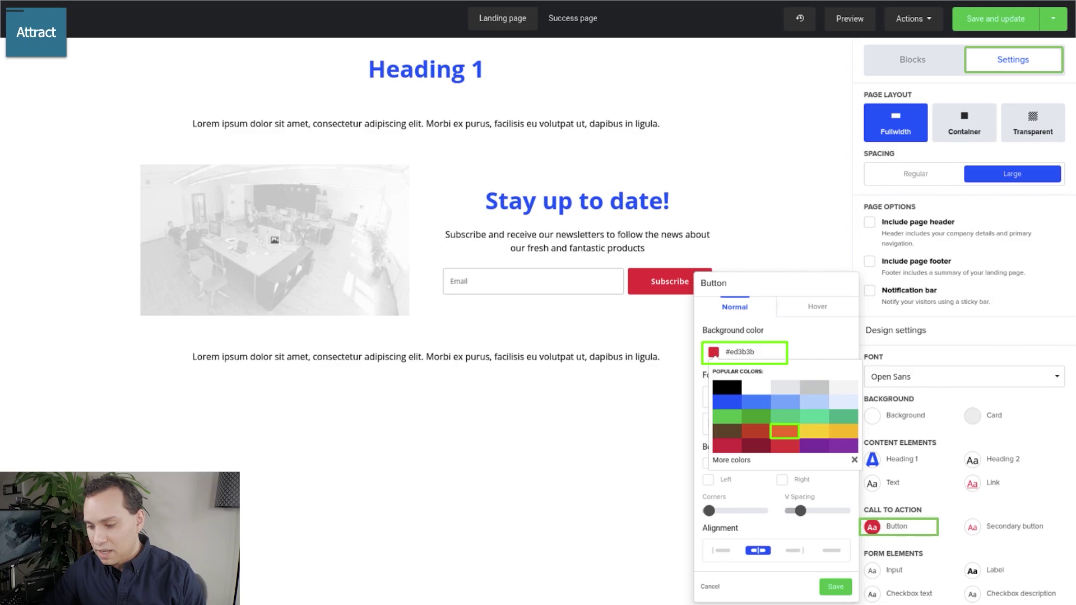
pyautogui.press('Right')
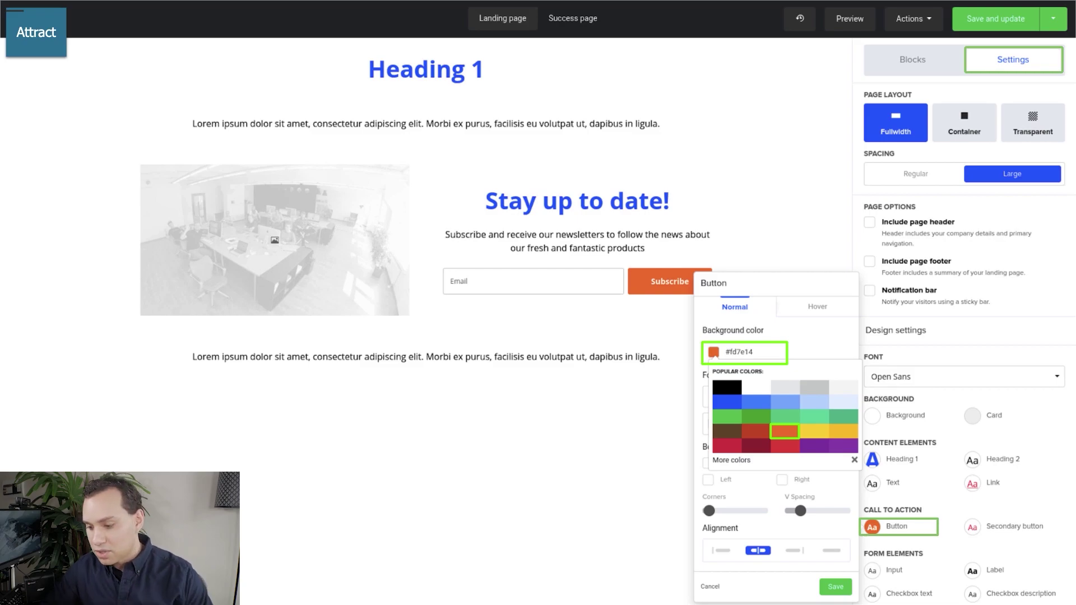
pyautogui.press('Right')
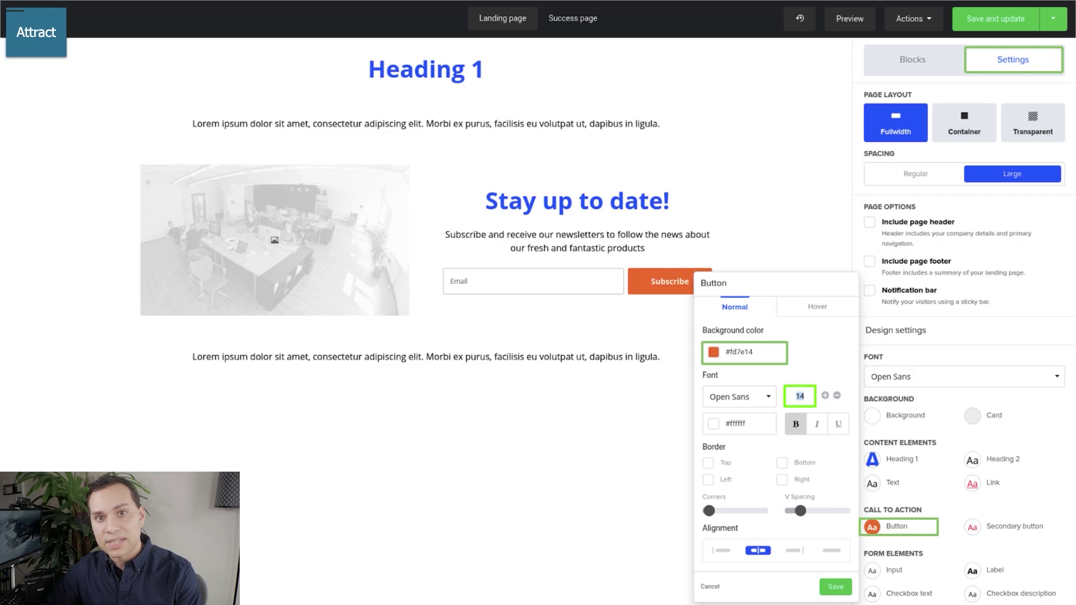
pyautogui.press('Right')
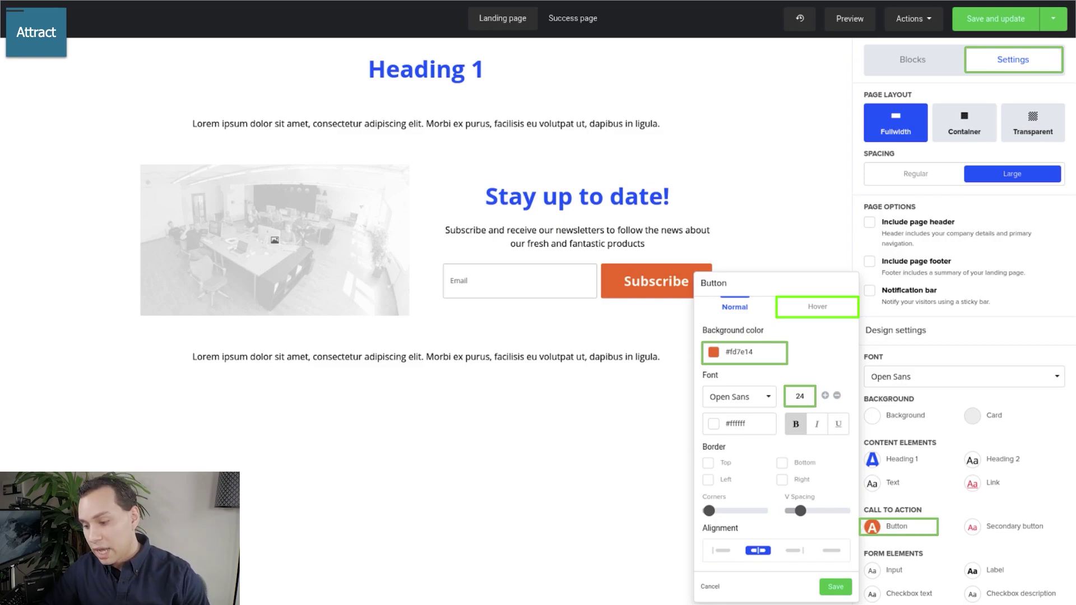
# Set the call-to-action button's hover background color to green #09c269 and save the button style.
pyautogui.press('Right')
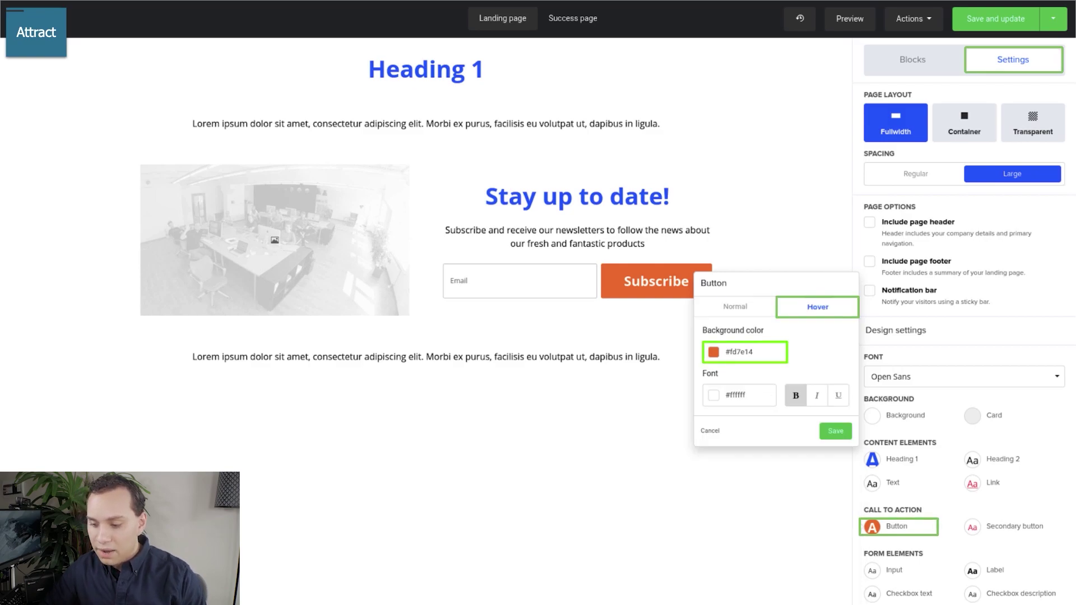
pyautogui.press('Right')
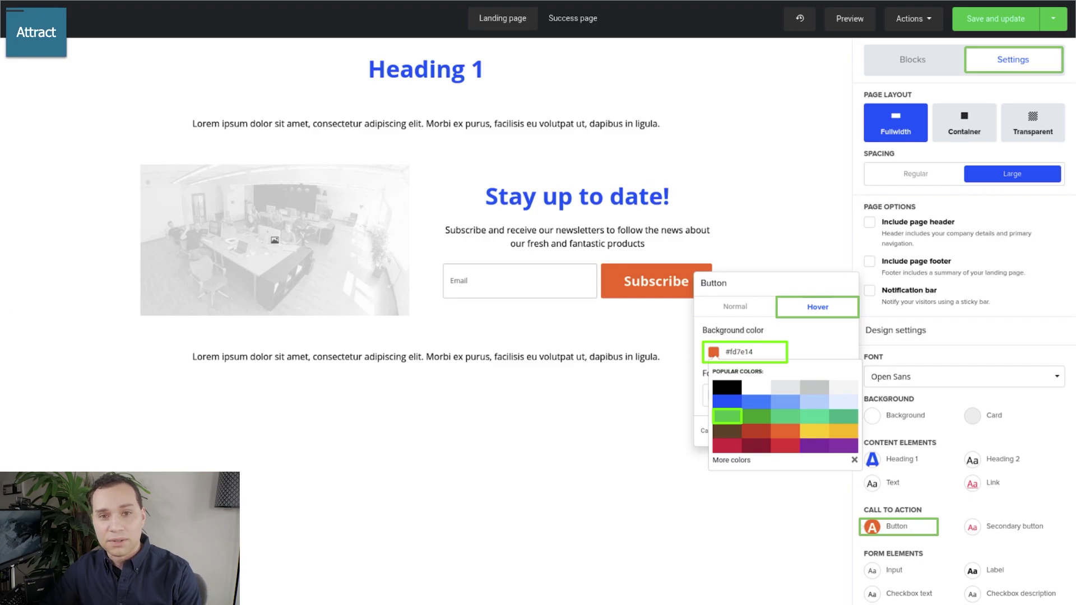
pyautogui.press('Right')
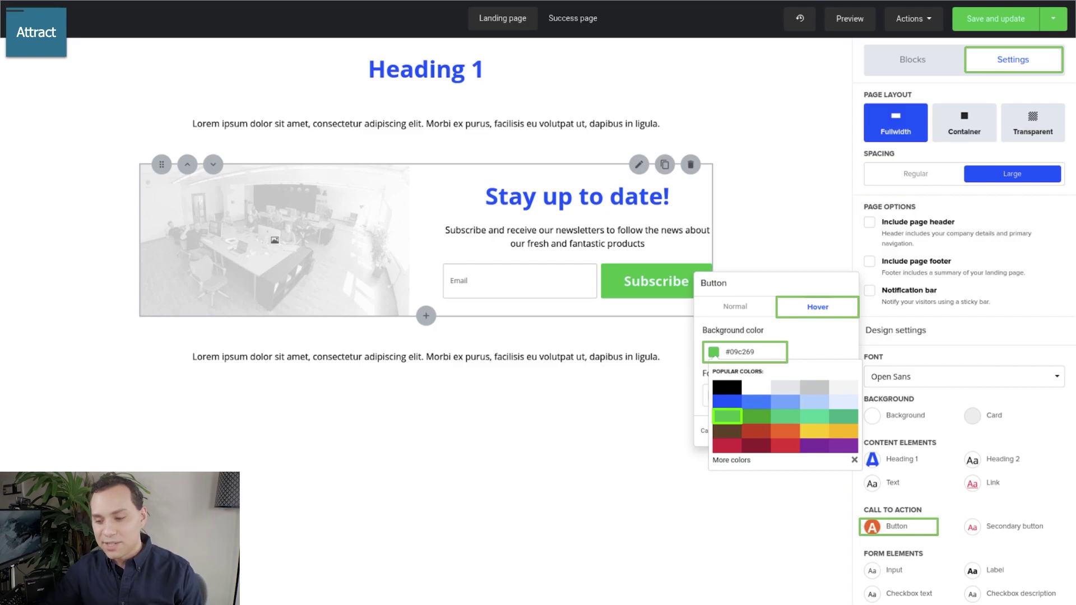
pyautogui.press('Right')
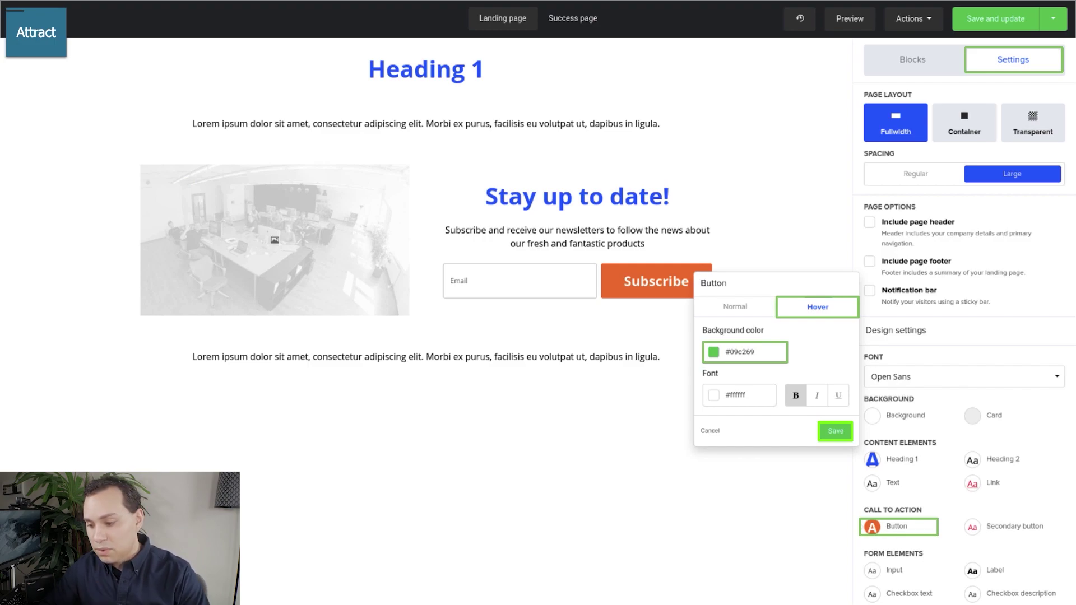
pyautogui.press('Right')
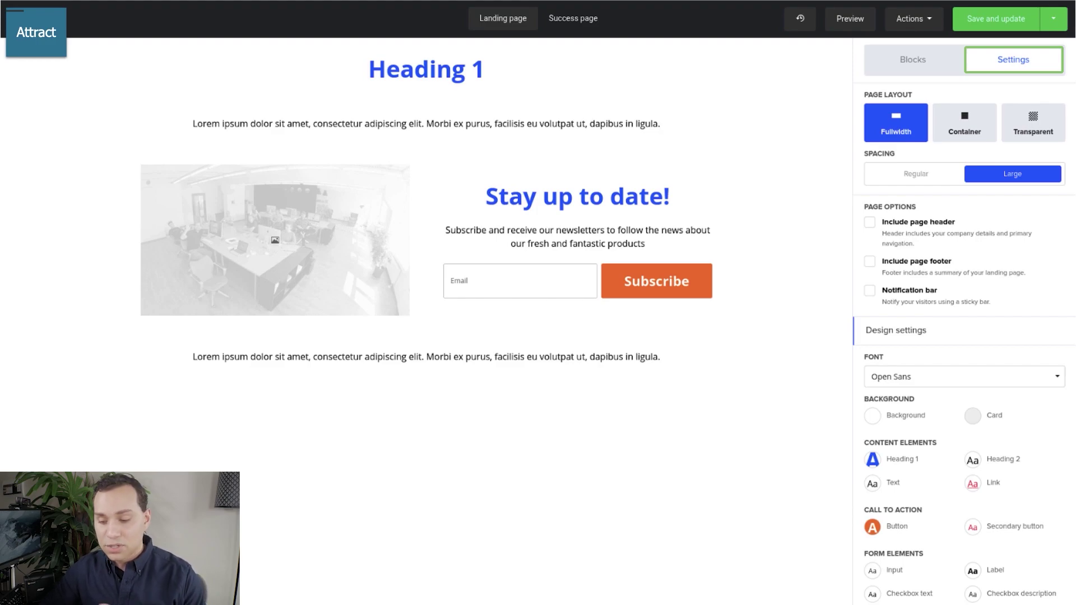
# Clear the signup form's heading and description text, and change its button text to "Access Now".
pyautogui.press('Right')
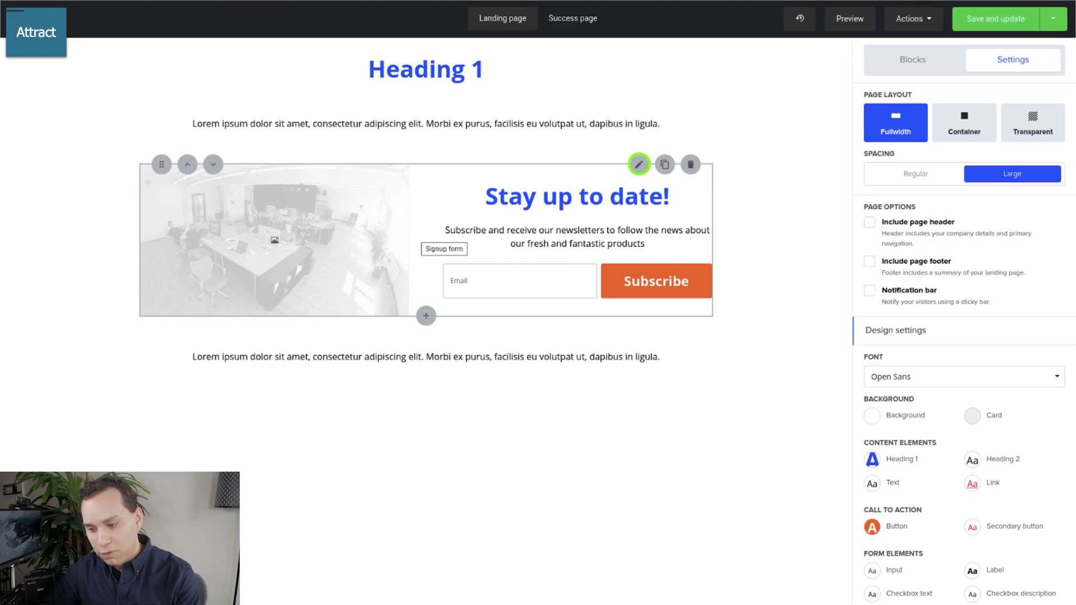
pyautogui.press('Right')
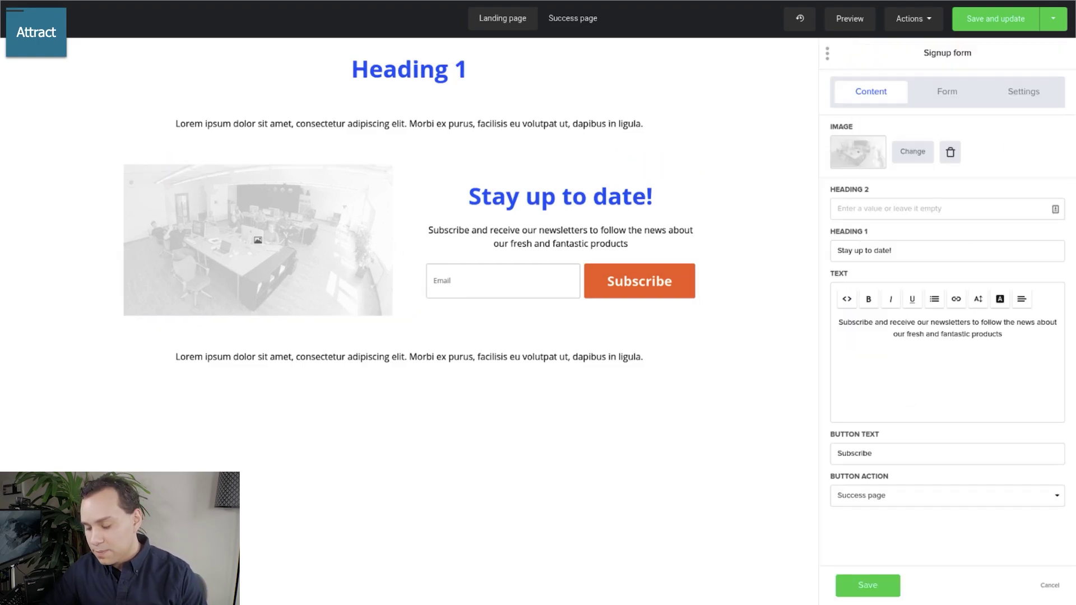
pyautogui.press('Right')
pyautogui.press('Right')
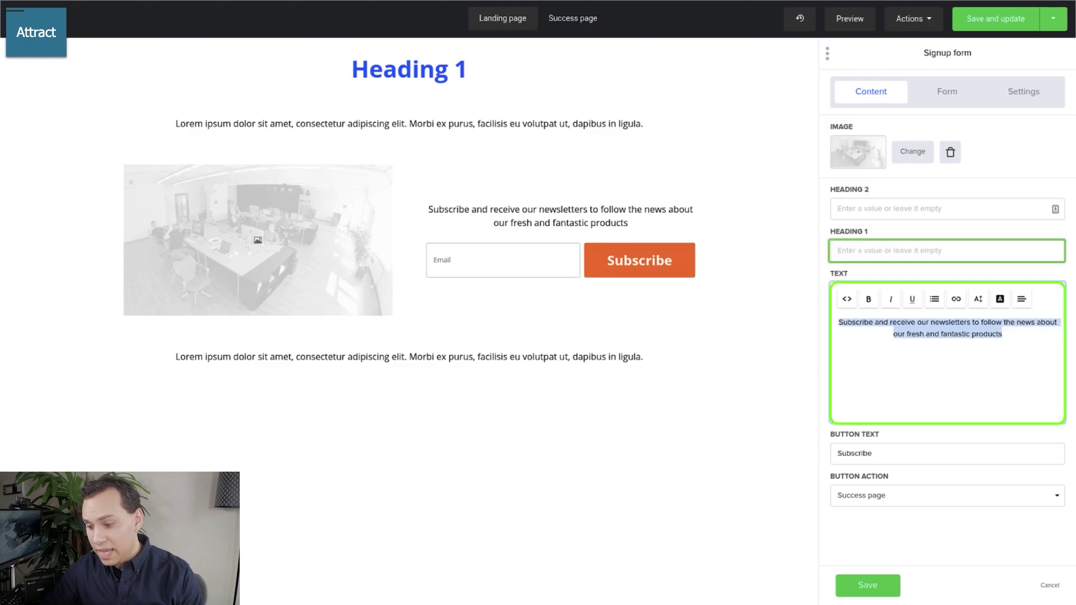
pyautogui.press('Right')
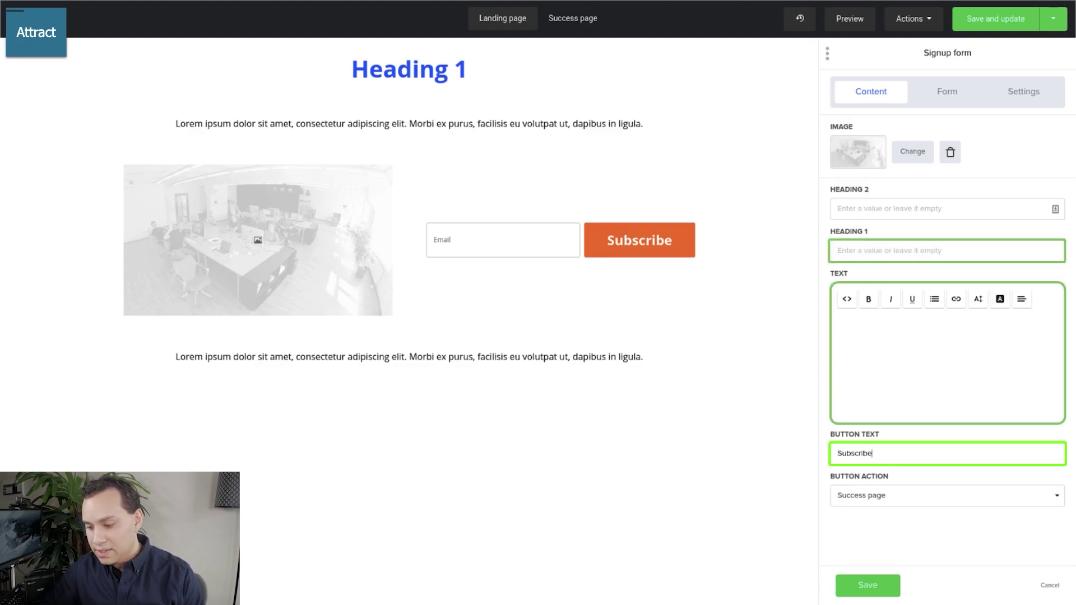
pyautogui.press('Right')
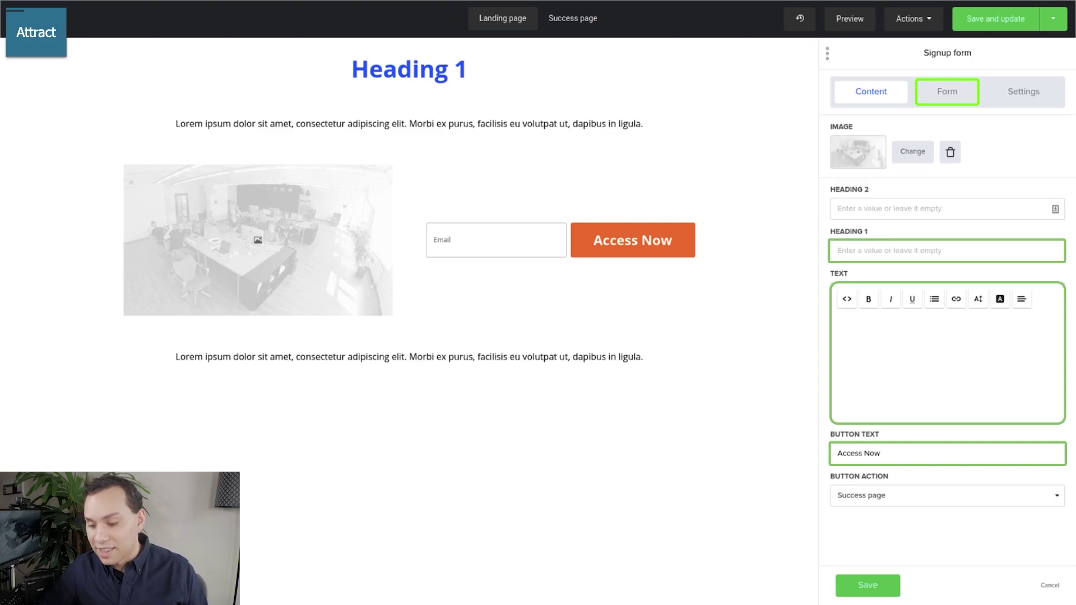
# Add a Name field to the signup form below the Email field.
pyautogui.press('Right')
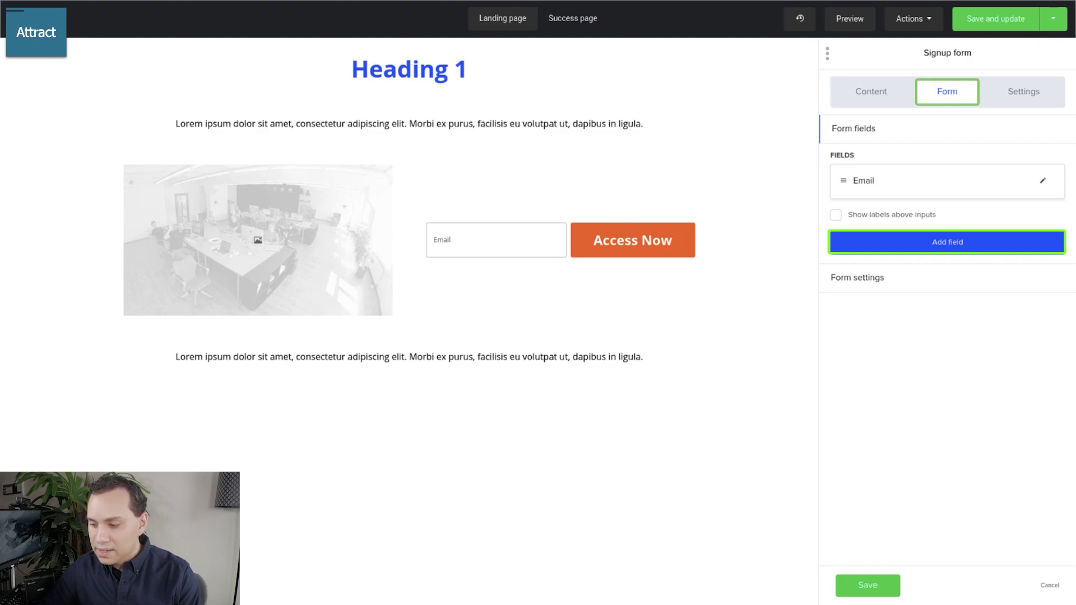
pyautogui.press('Right')
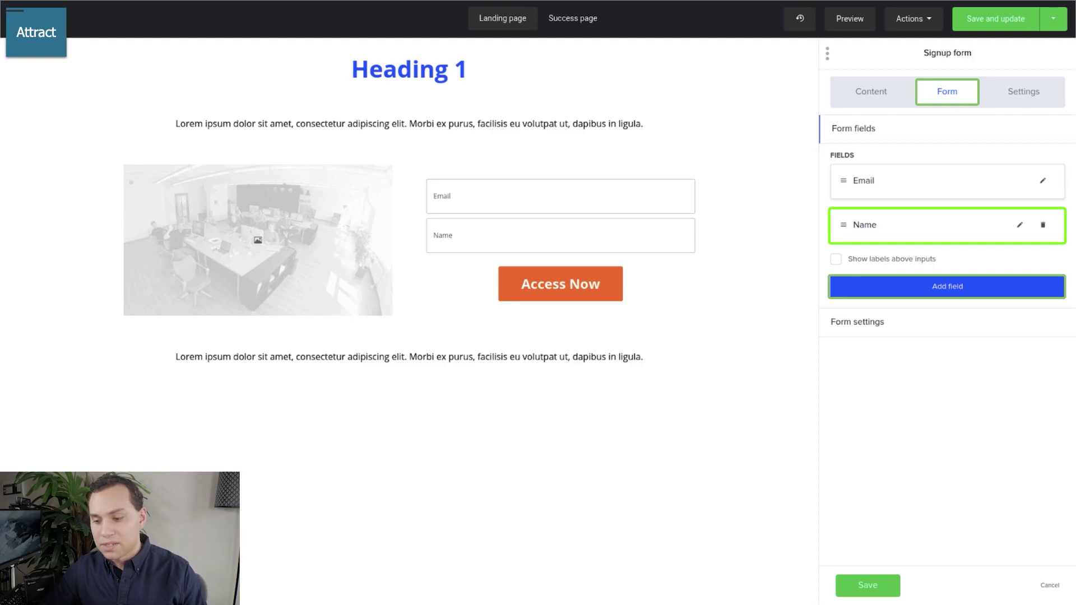
# Place the Name field above the Email field in the signup form, and replace its placeholder image with the laptop funnel mockup.
pyautogui.press('Right')
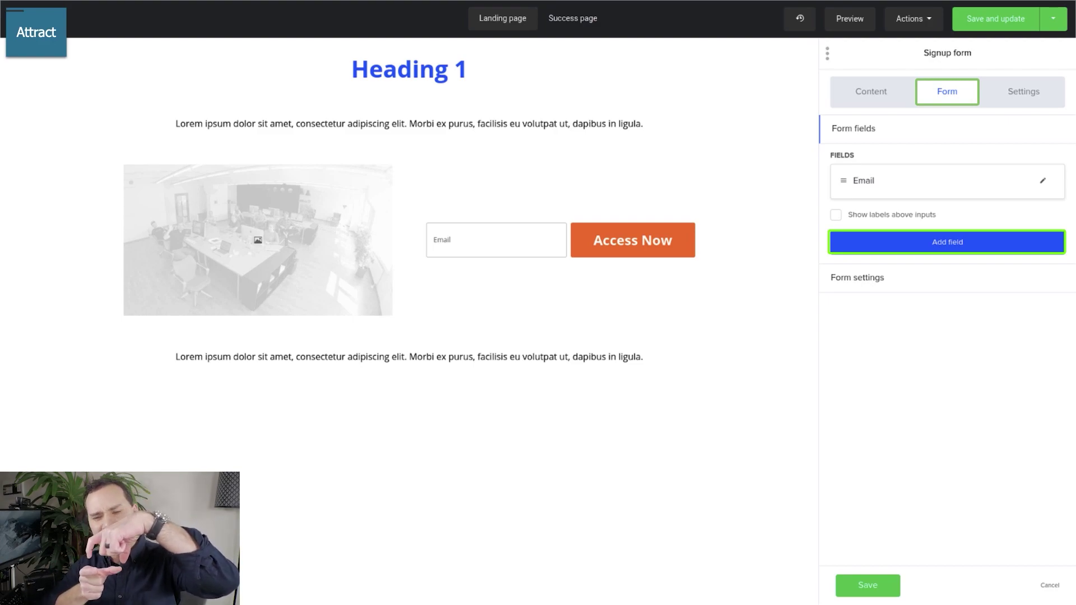
pyautogui.press('Right')
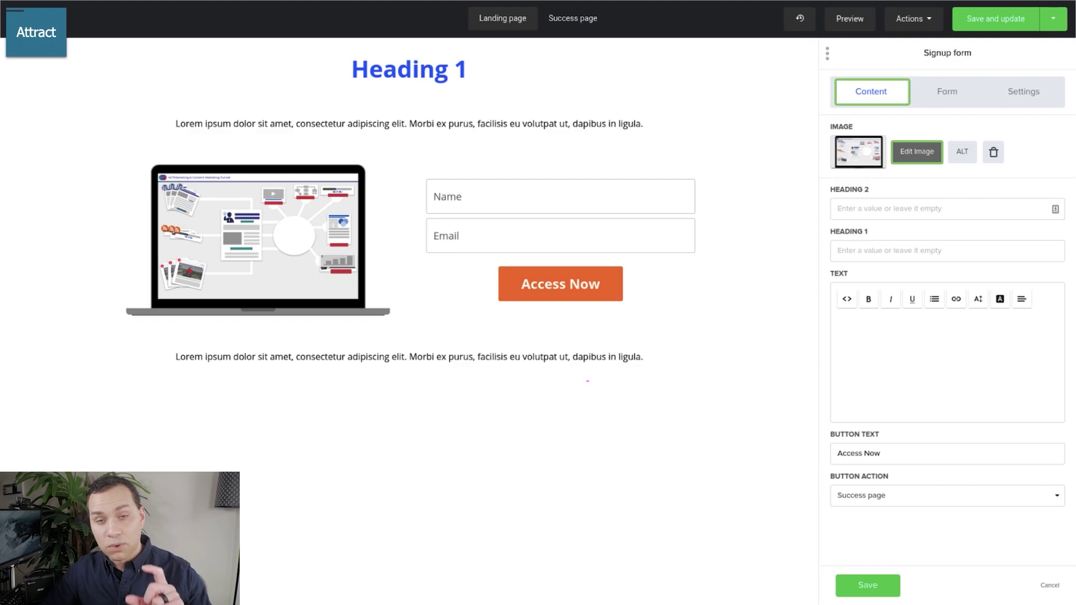
pyautogui.press('Right')
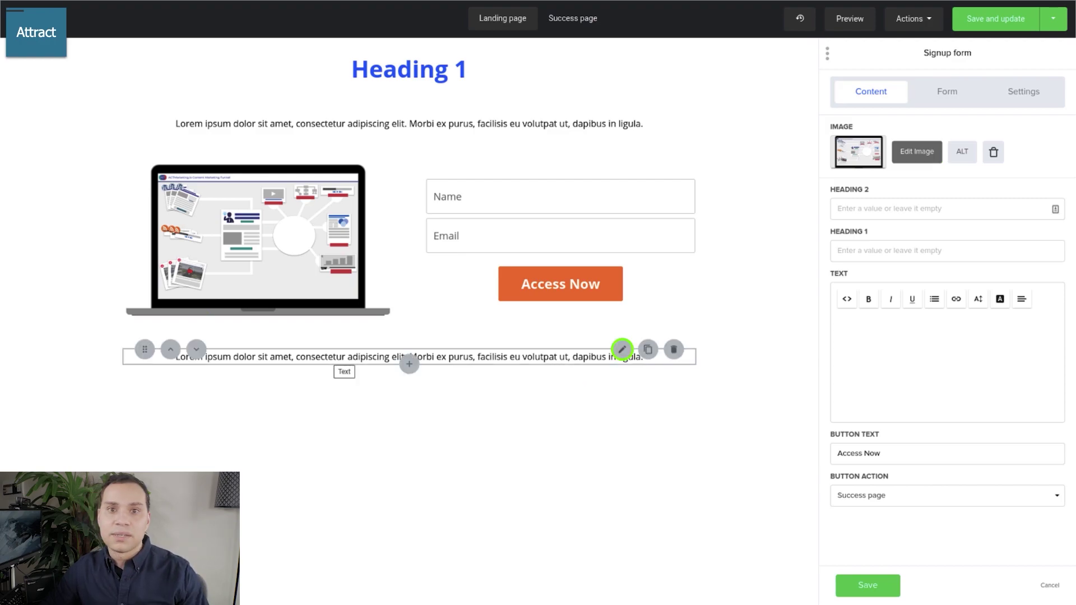
# Replace the placeholder copy with the 4,447-leads headline, free-blueprint subheading and disclaimer line, and save the landing page and its settings.
pyautogui.press('Right')
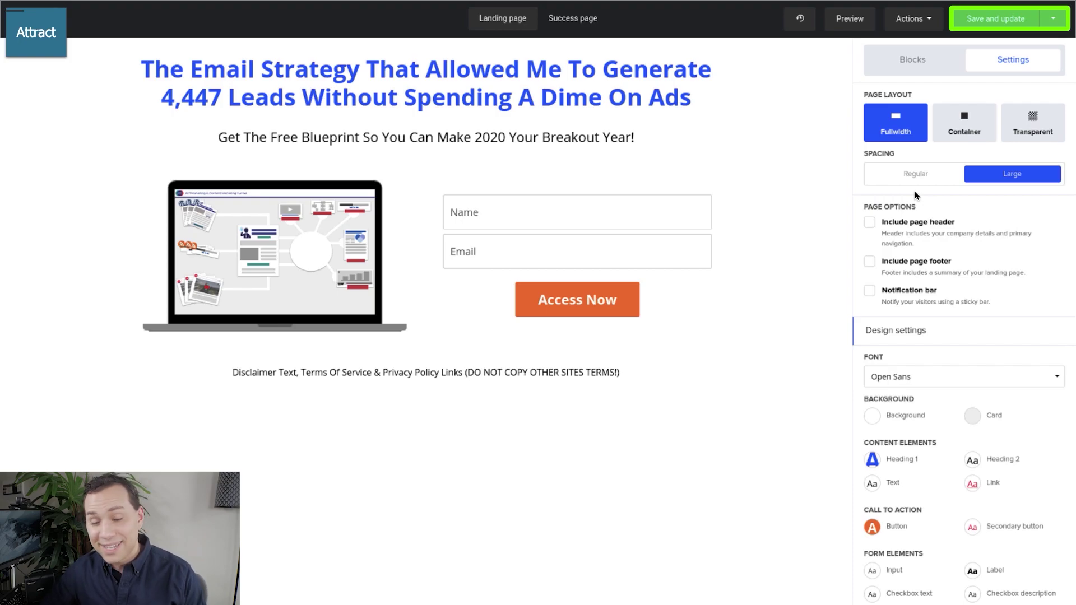
pyautogui.press('Right')
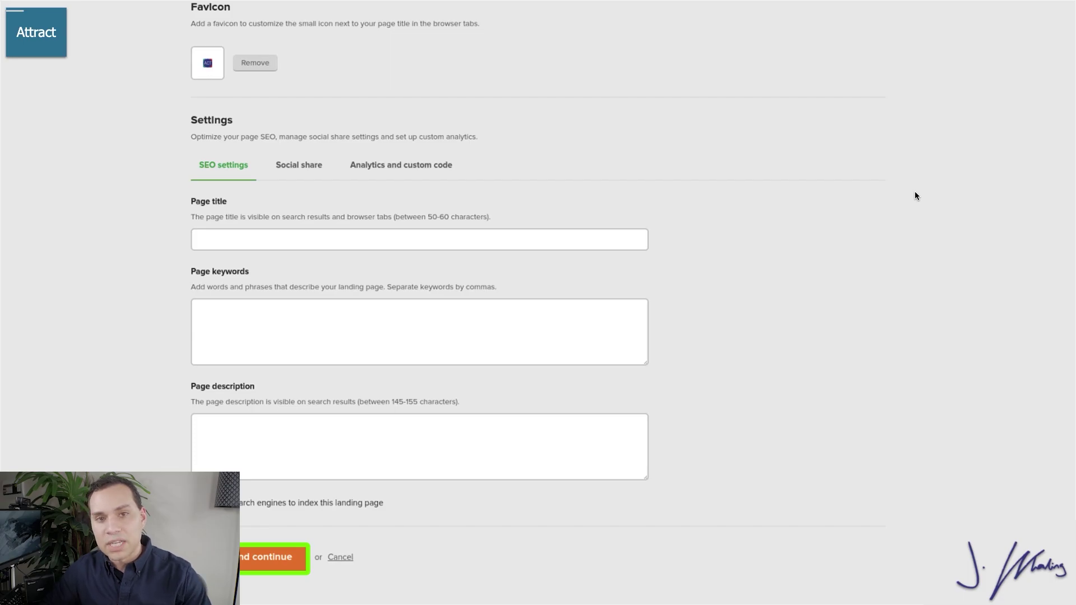
pyautogui.press('Right')
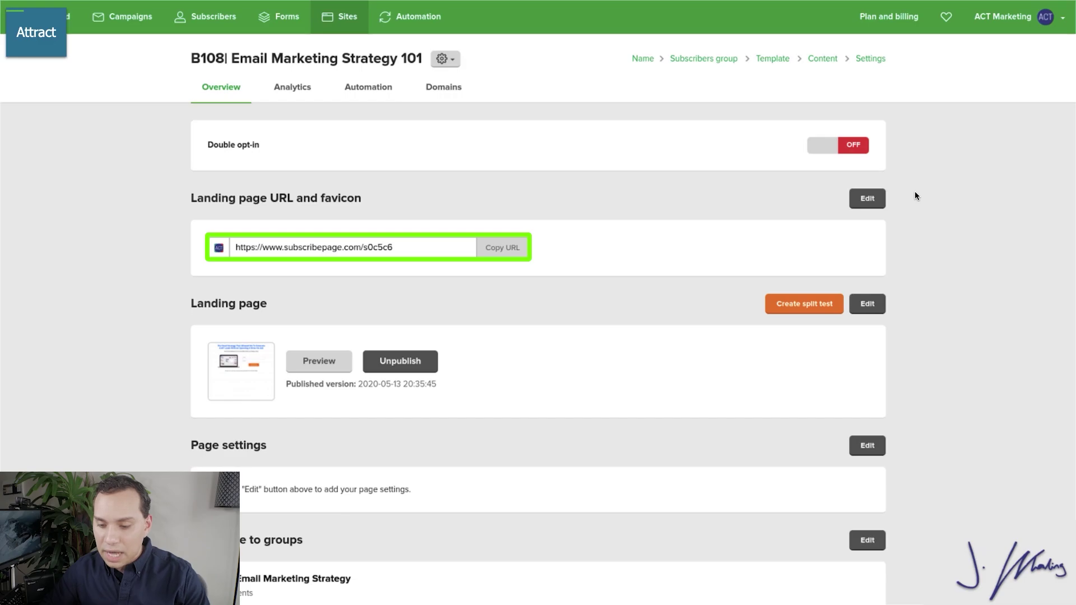
# Set up the workflow "B108| Email Marketing Strategy", triggered when a subscriber joins the "B108| Email Marketing Strategy" group.
pyautogui.press('Right')
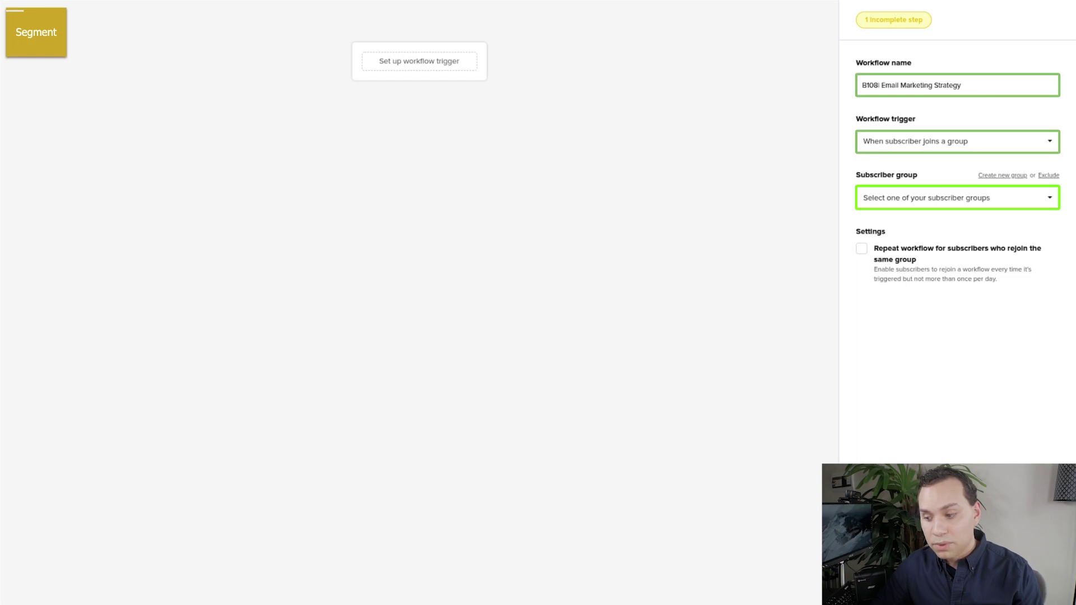
pyautogui.click(958, 198)
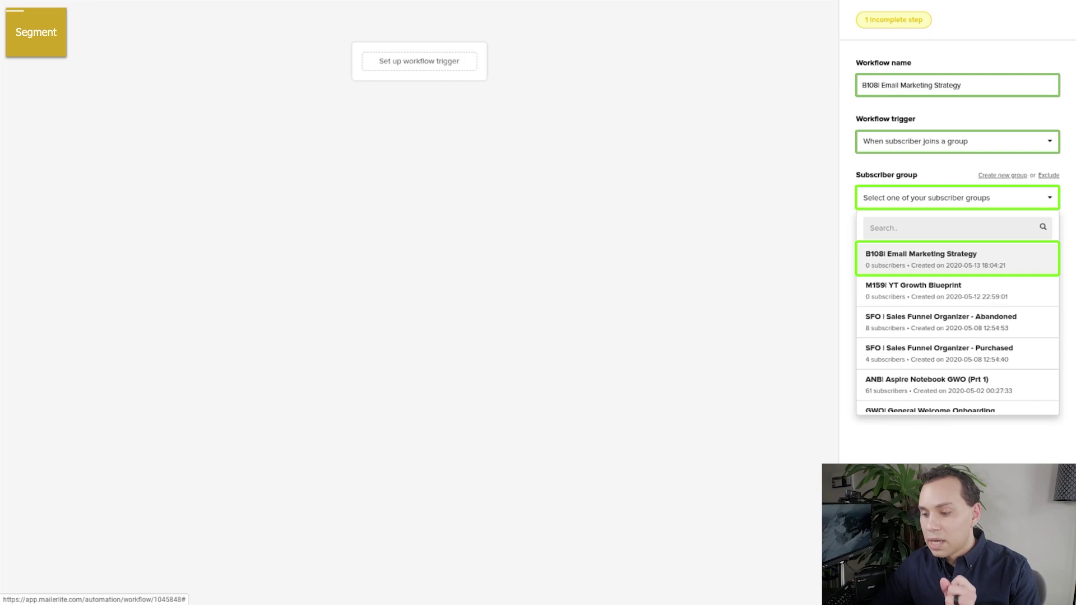
pyautogui.click(930, 259)
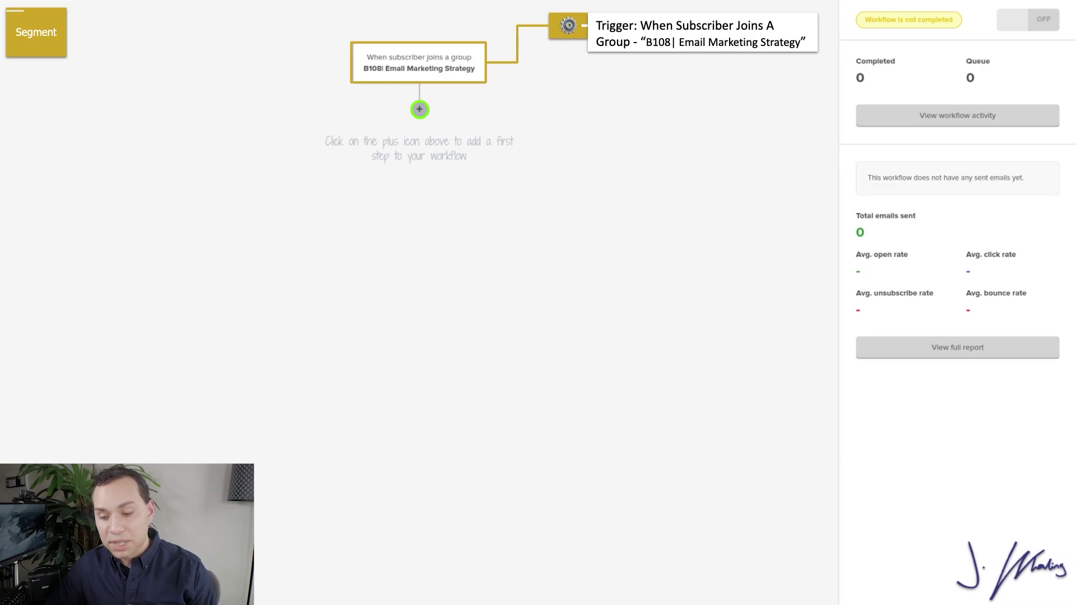
# Add an email as the workflow's first step after the trigger, with the subject "Here's Your Blueprint", and save it.
pyautogui.click(419, 109)
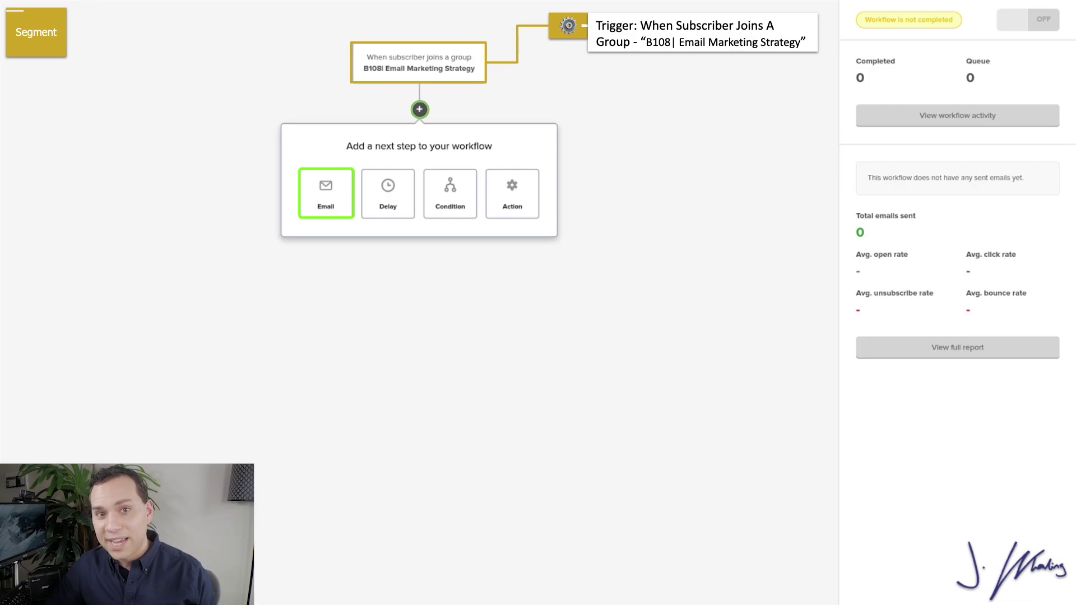
pyautogui.press('Right')
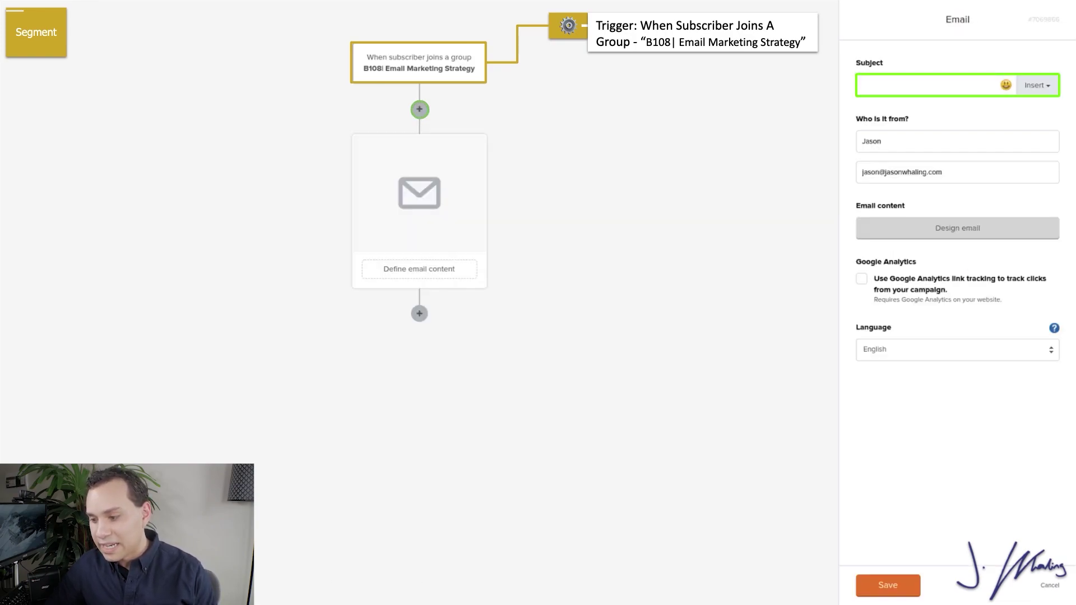
pyautogui.press('Right')
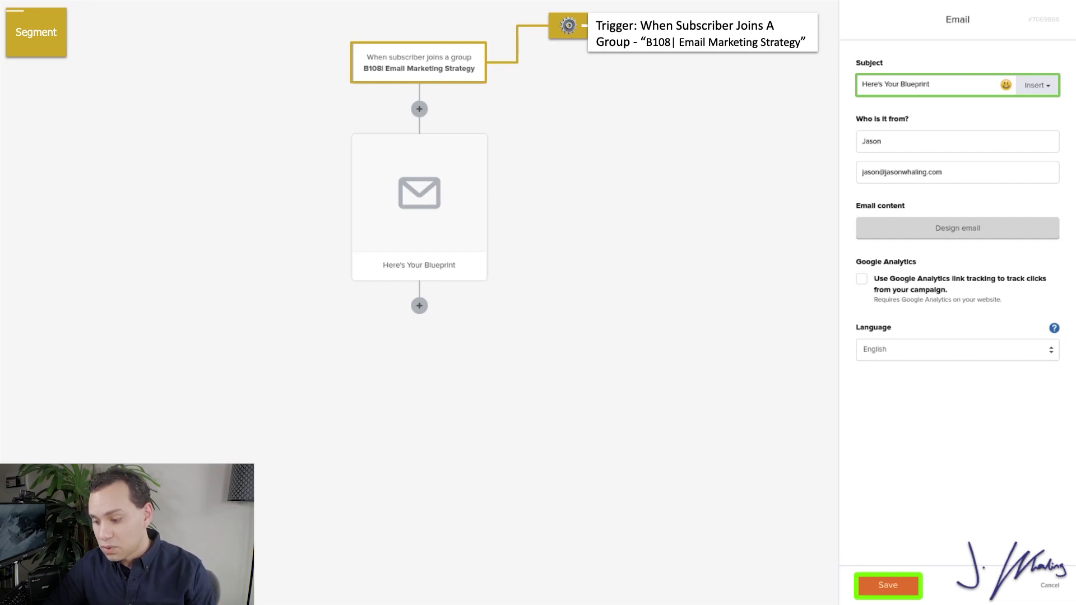
pyautogui.press('Right')
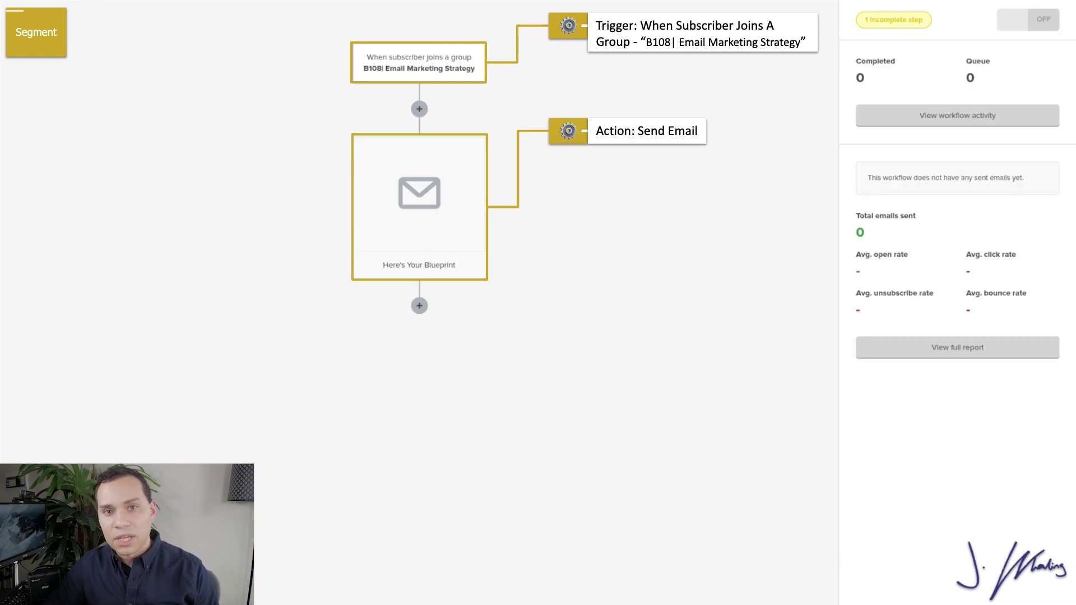